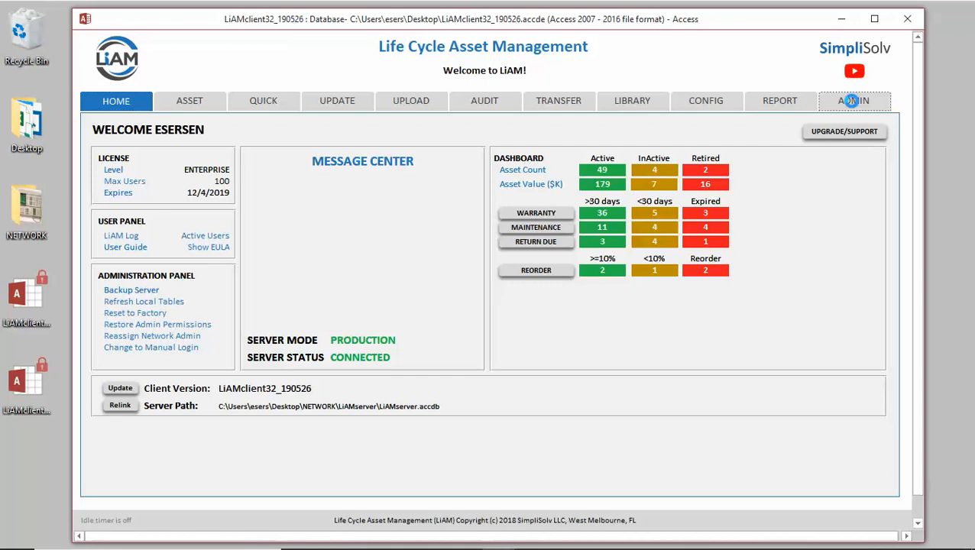
Review the backup settings in the remote parameters table of the administration section, including BACKUPAUTO and BACKUPOVERWRITE, and close it.
click(854, 104)
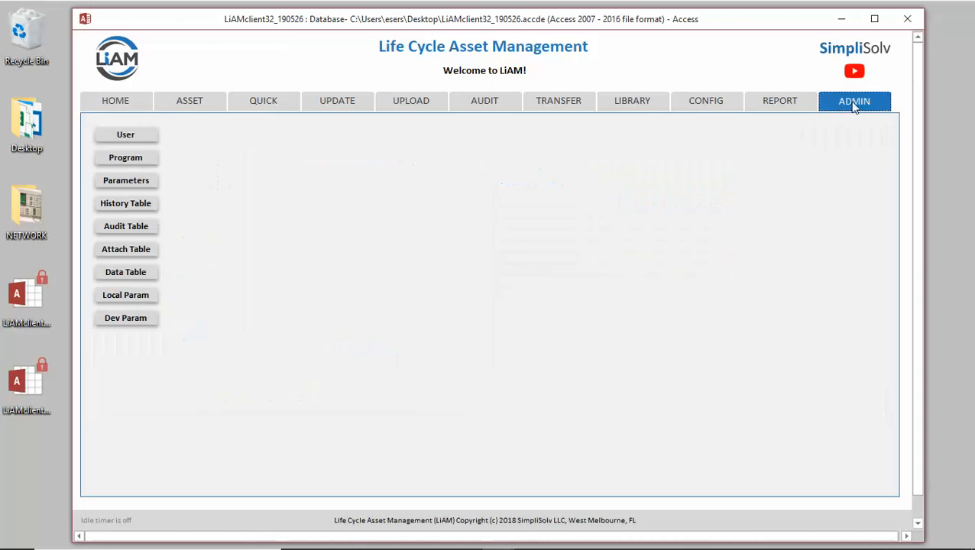
click(126, 184)
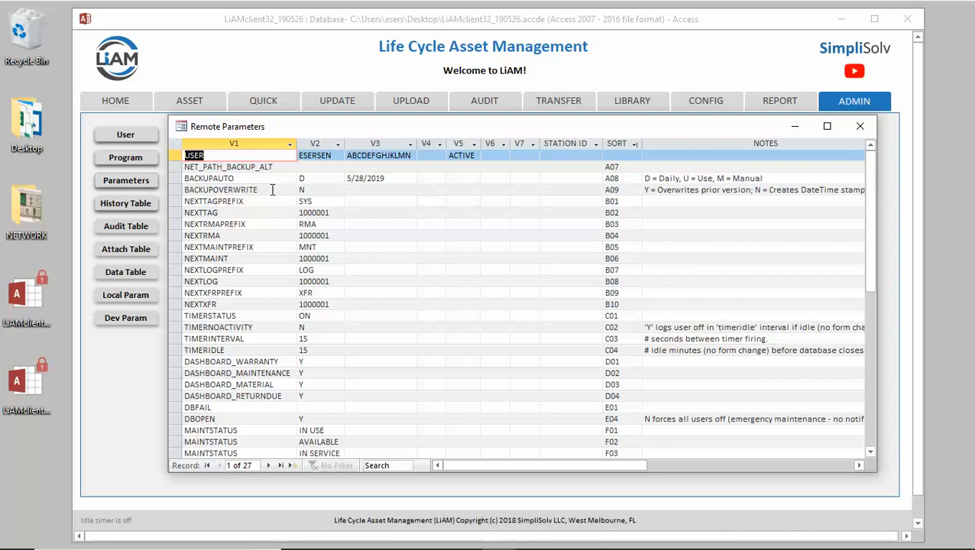
click(859, 127)
Run a manual backup of the server databases from the home page's administration panel.
click(111, 100)
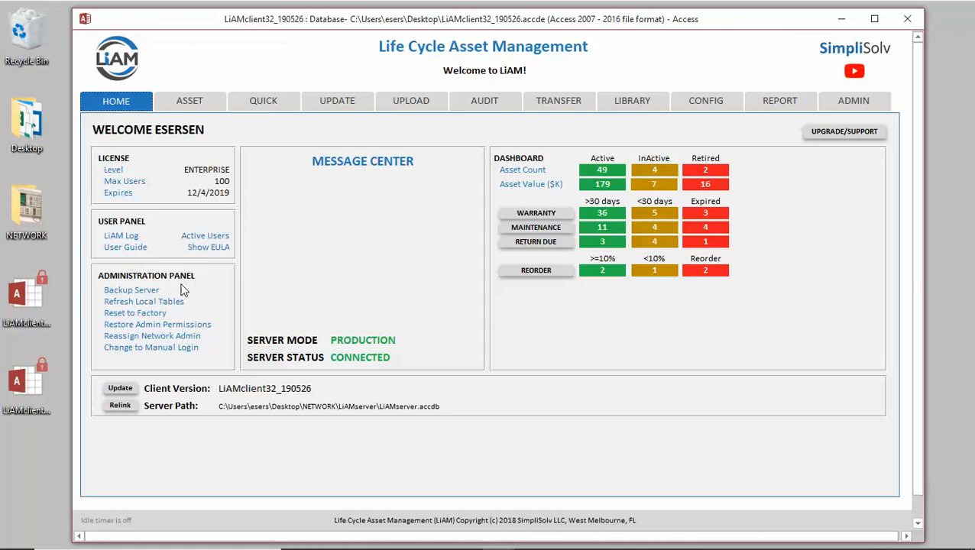
click(128, 290)
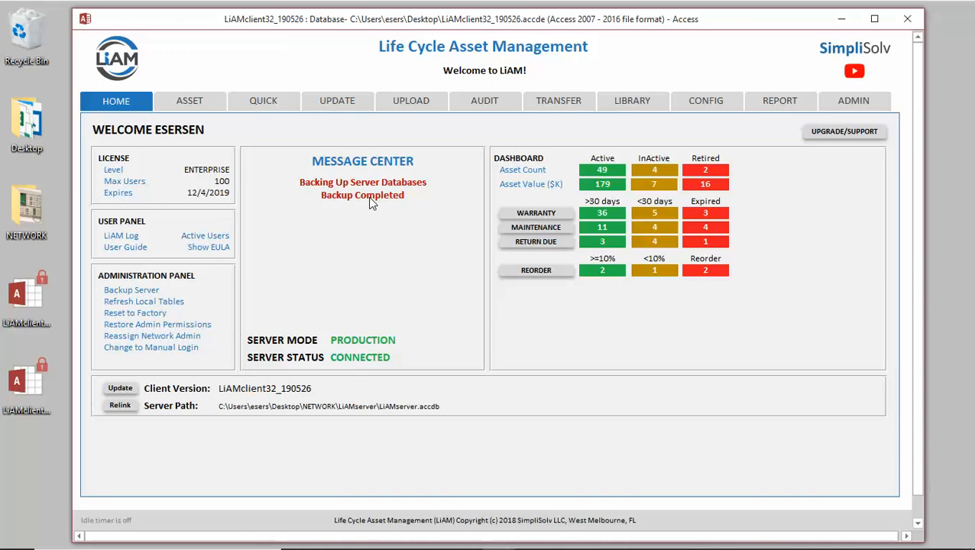
Switch to File Explorer and examine the backup copy in NETWORK\LiAMserver\Backup, and close the folder.
click(27, 212)
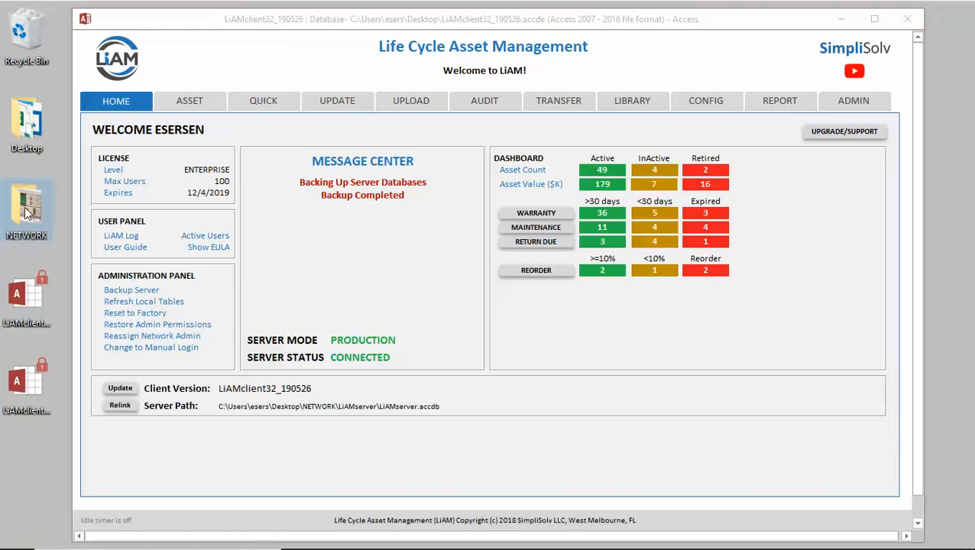
double_click(27, 213)
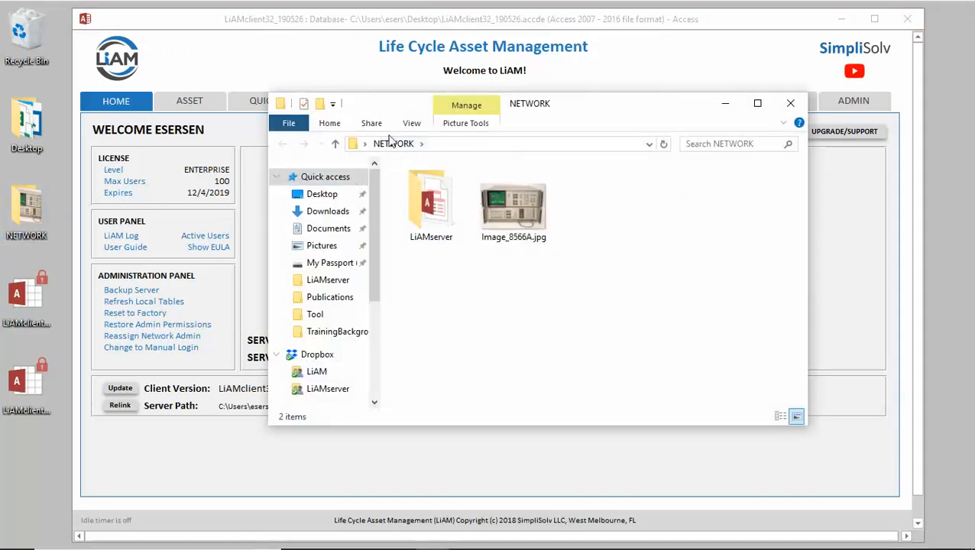
double_click(430, 200)
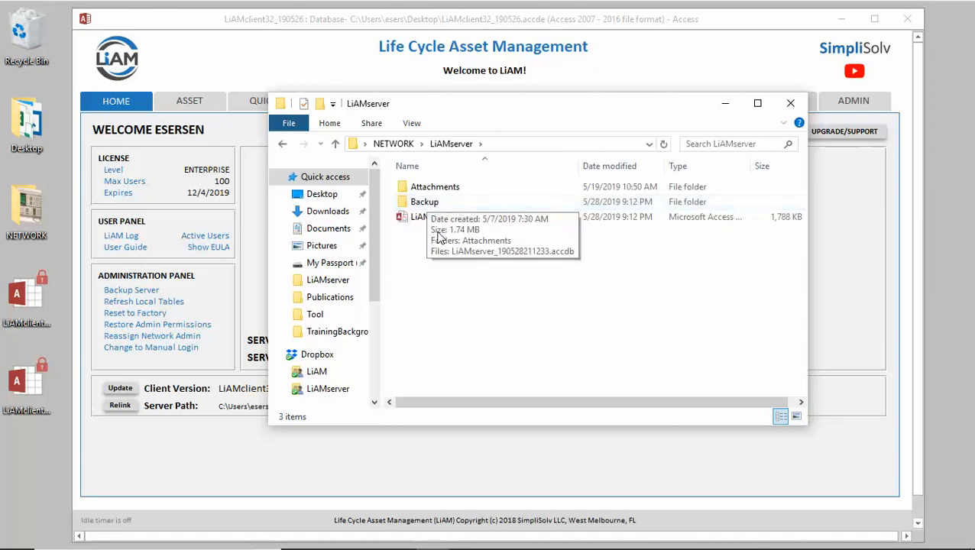
double_click(424, 203)
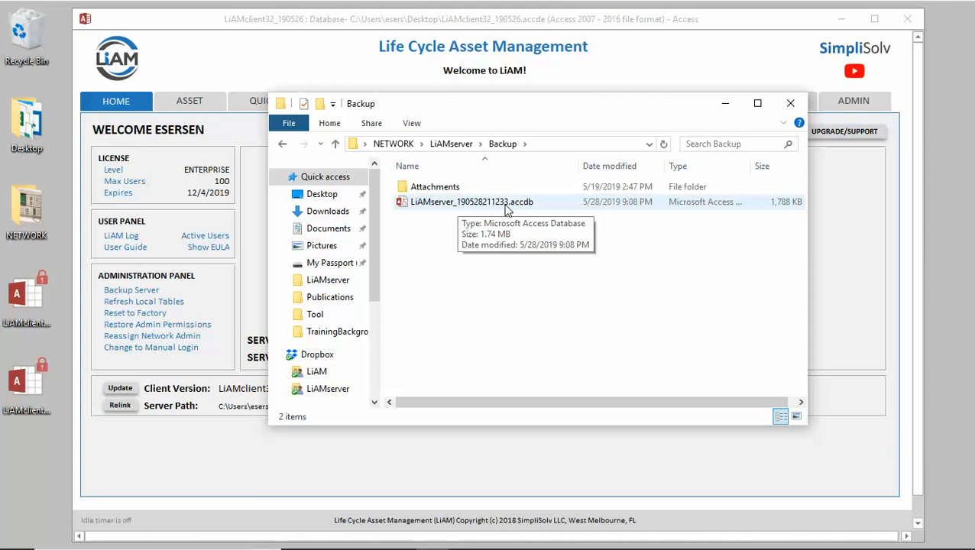
click(790, 103)
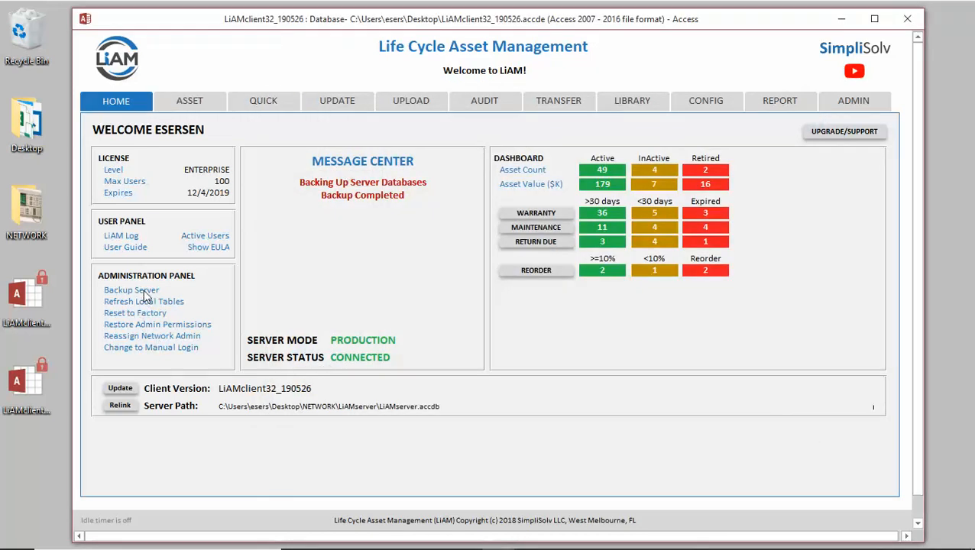
Reopen the NETWORK\LiAMserver\Backup folder to compare the timestamped server backups.
double_click(27, 208)
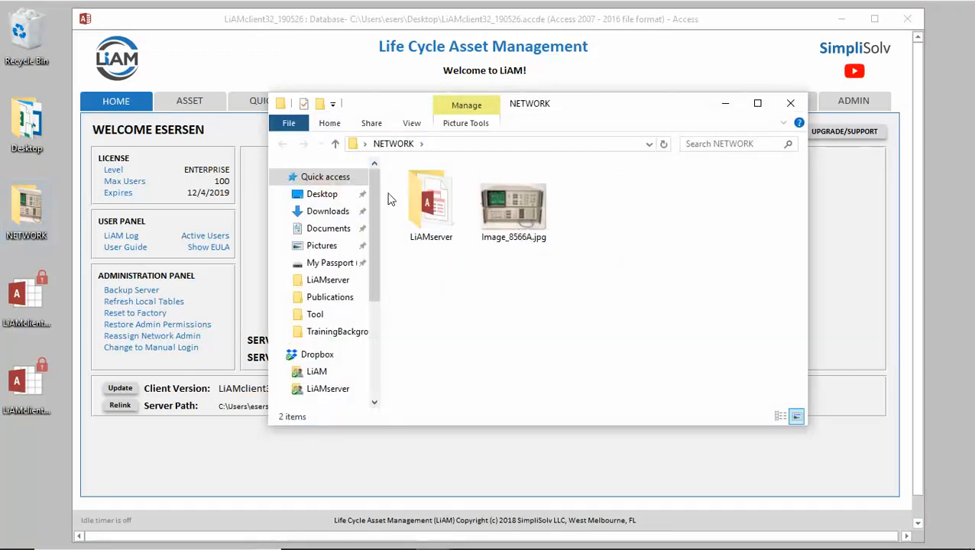
double_click(428, 200)
double_click(440, 205)
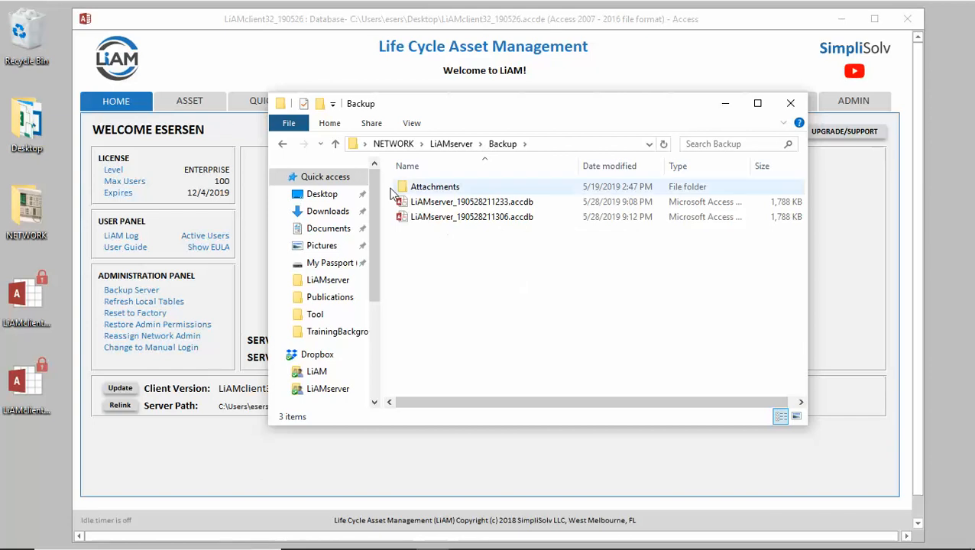
Delete LiAMserver.accdb from the LiAMserver folder.
click(335, 144)
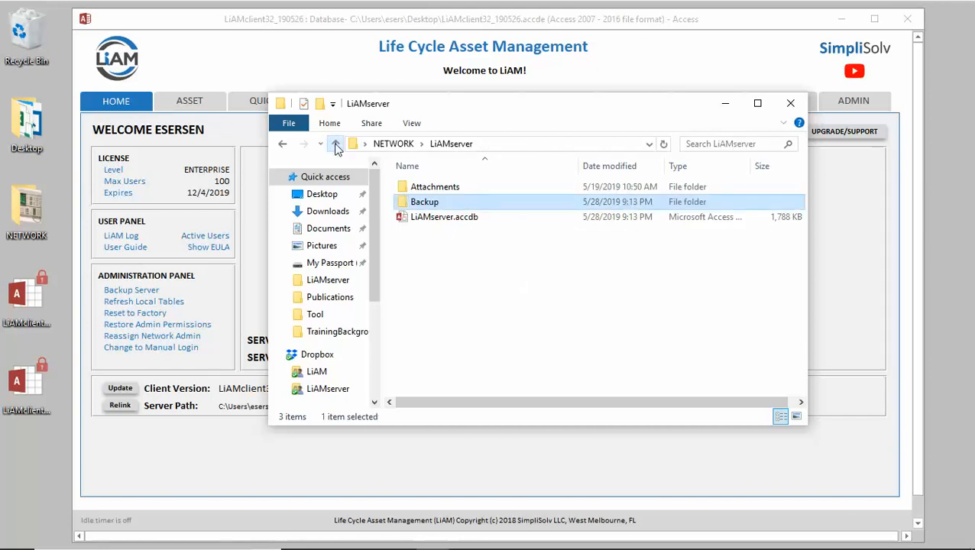
click(432, 219)
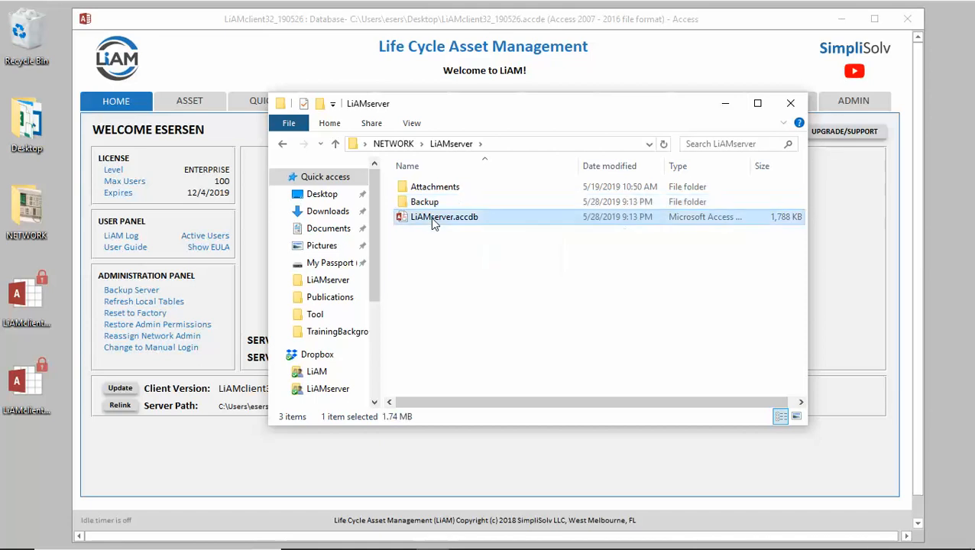
key(Delete)
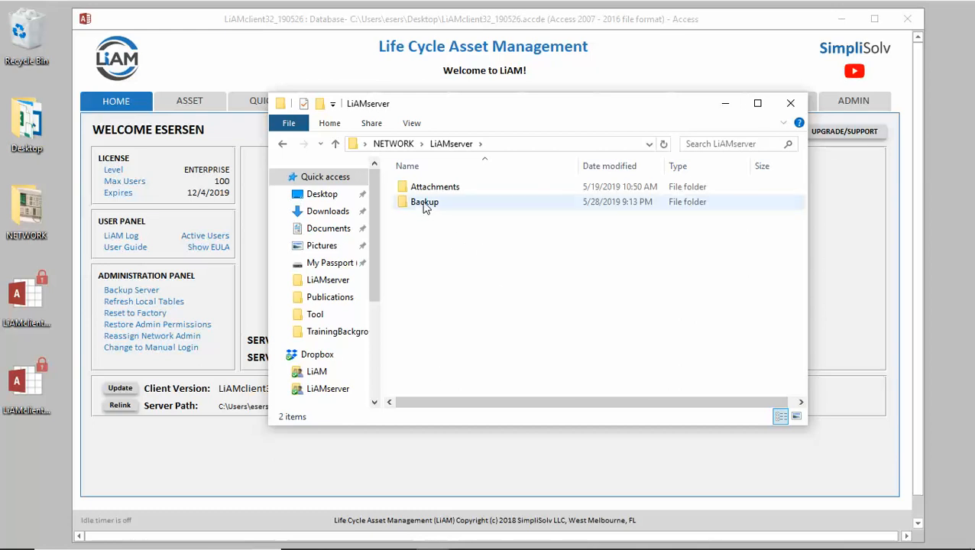
Copy the backup LiAMserver_190528211306.accdb from the Backup folder into the parent LiAMserver folder.
double_click(425, 203)
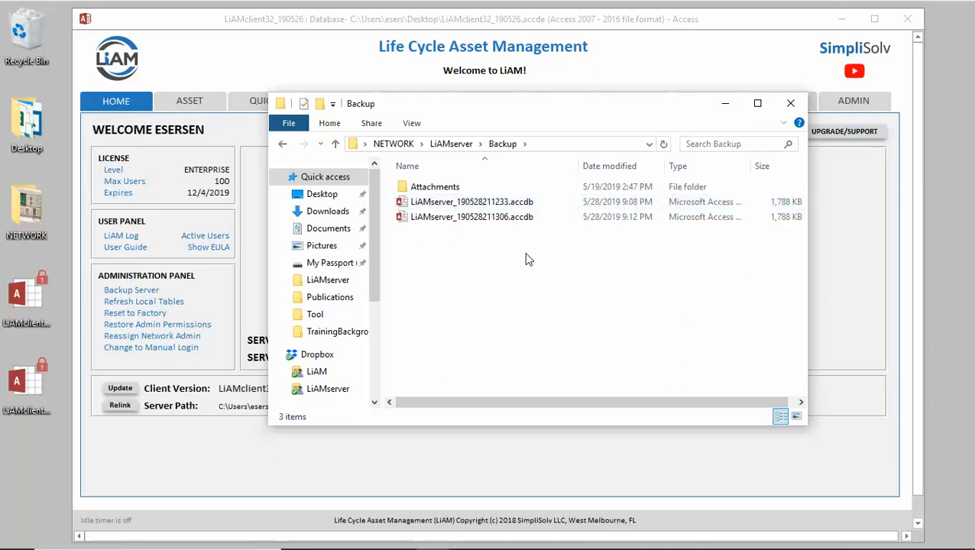
click(441, 219)
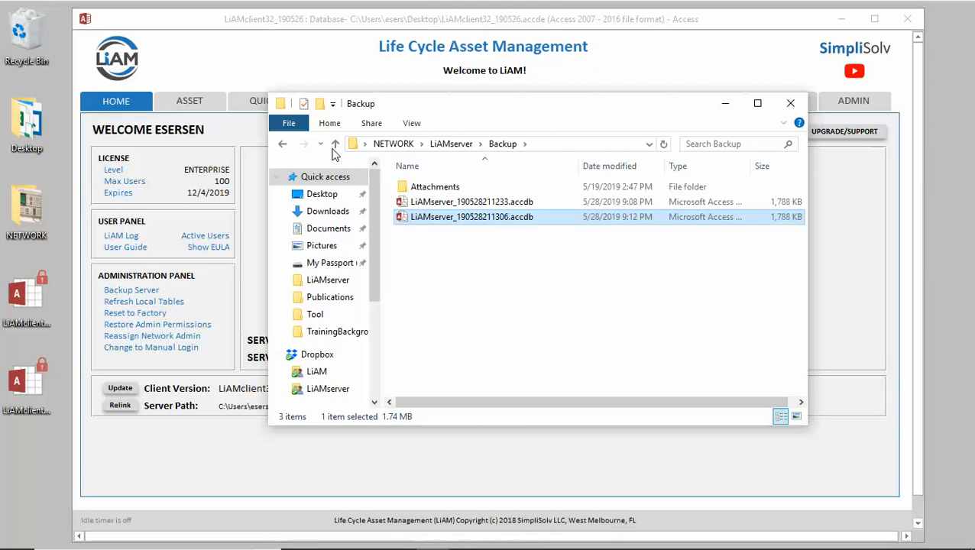
click(335, 144)
click(418, 226)
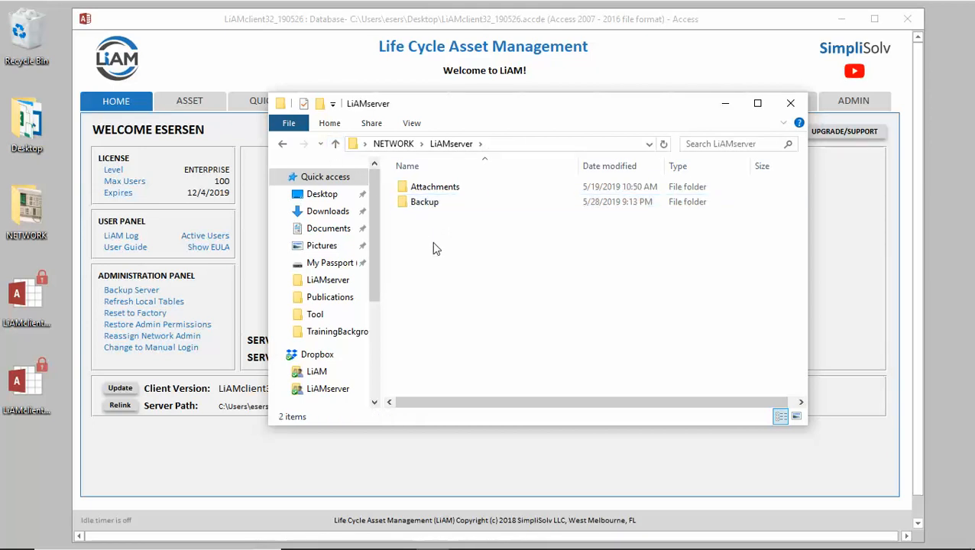
key(ctrl+v)
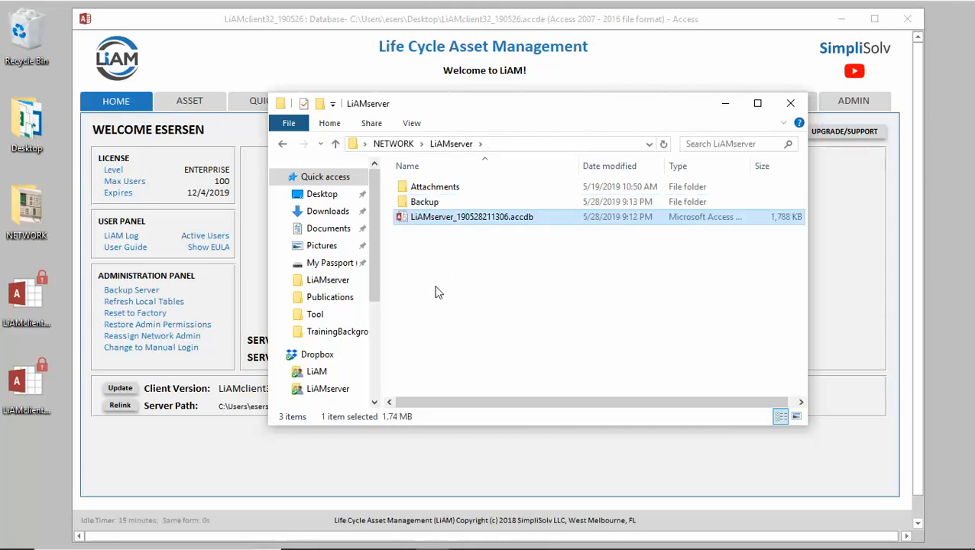
Rename the copied backup in the LiAMserver folder as LiAMserver.accdb and close File Explorer.
click(449, 219)
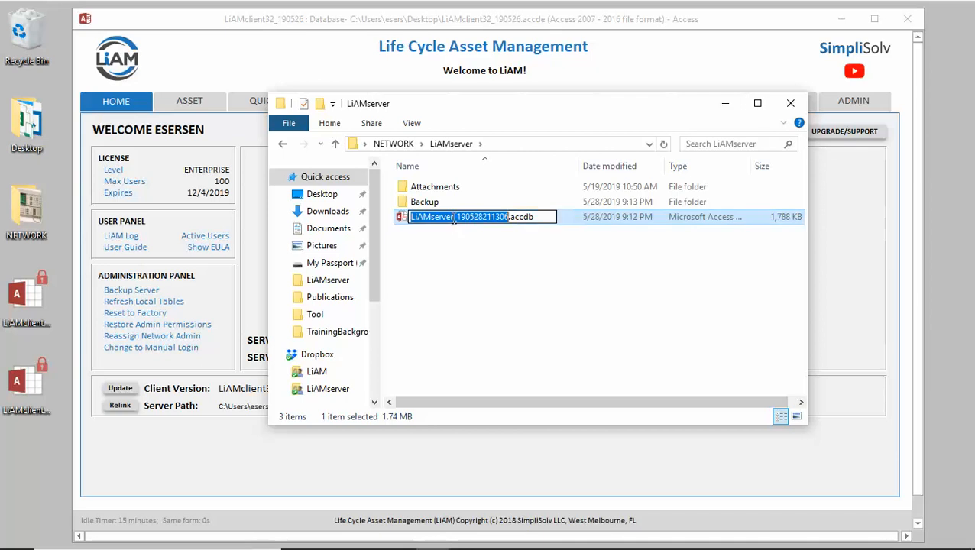
click(450, 218)
key(Delete)
key(Delete)
key(Delete)
key(Delete)
key(Delete)
key(Delete)
key(Delete)
key(Delete)
key(Delete)
key(Delete)
key(Delete)
key(Delete)
key(Delete)
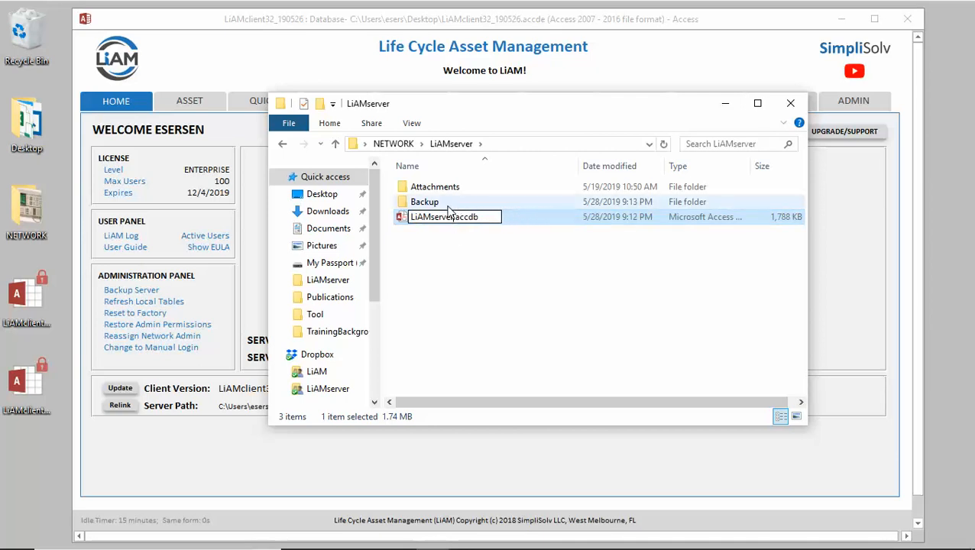
click(429, 252)
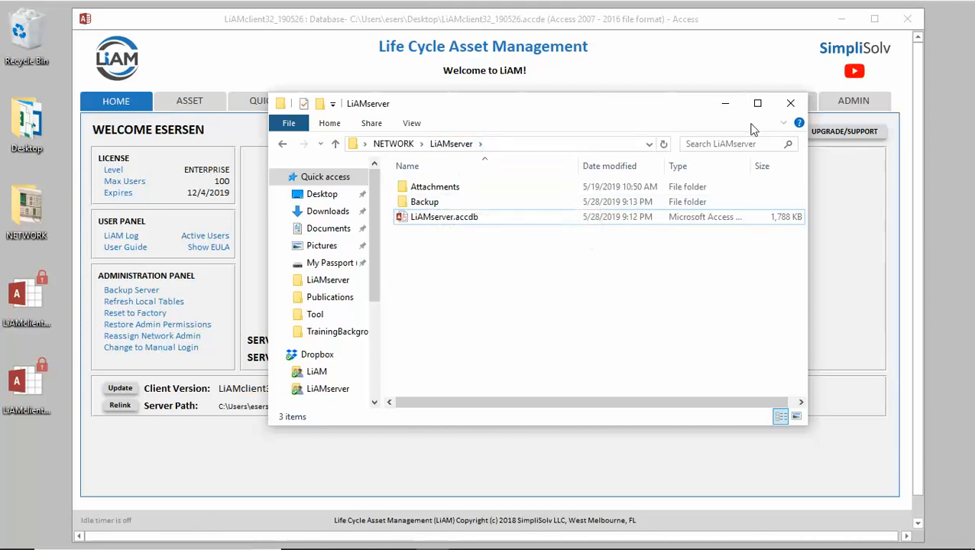
click(789, 102)
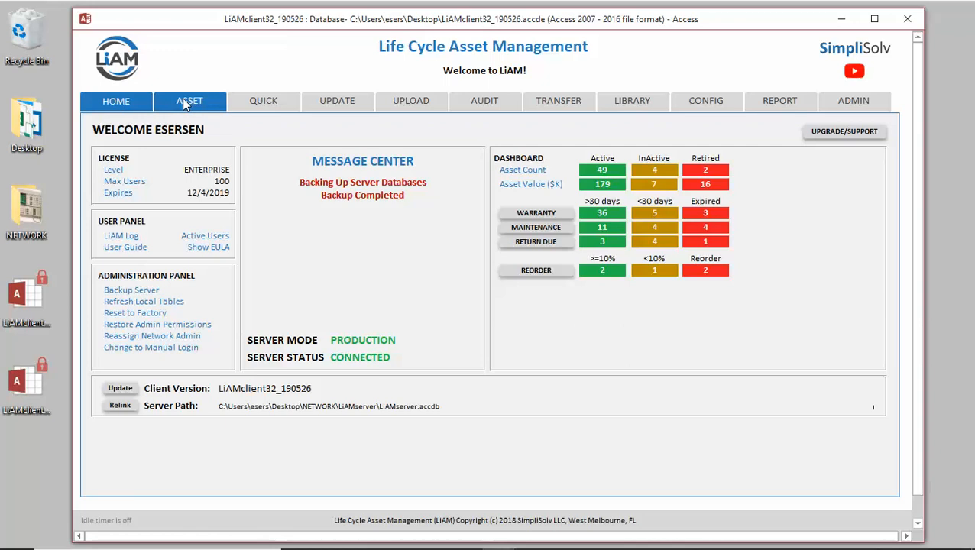
Enter \\backup in the notes of the NET_PATH_BACKUP_ALT remote parameter and close the parameters table.
click(851, 100)
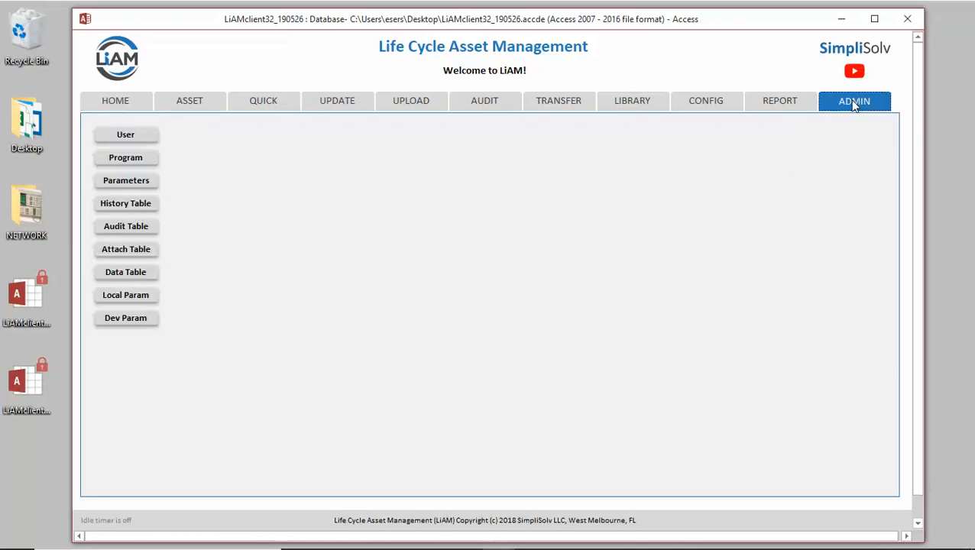
click(133, 181)
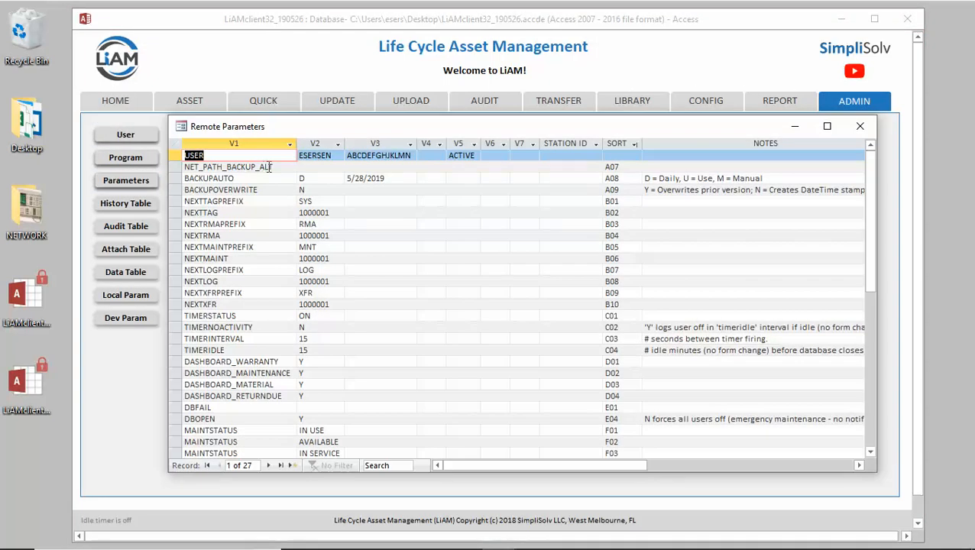
click(650, 167)
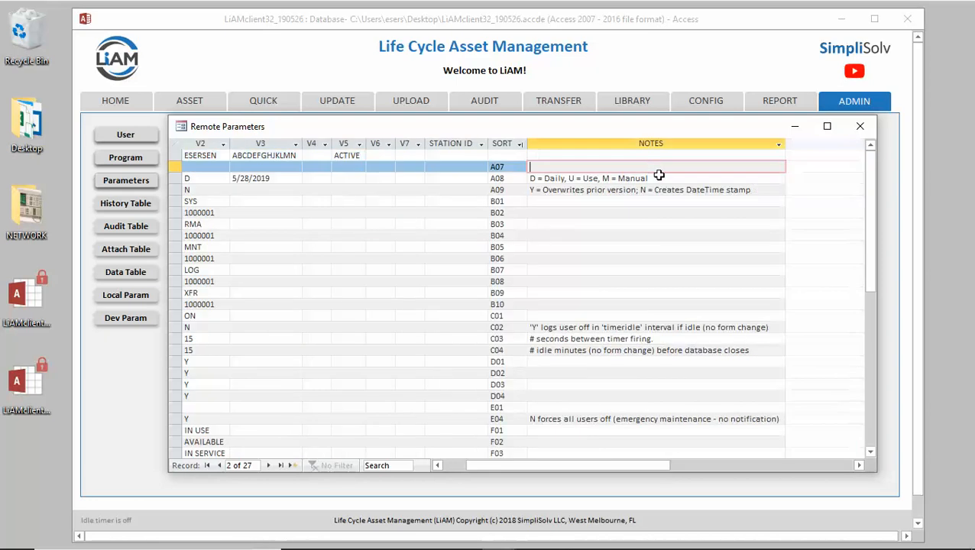
text(\\backup)
click(449, 468)
click(859, 126)
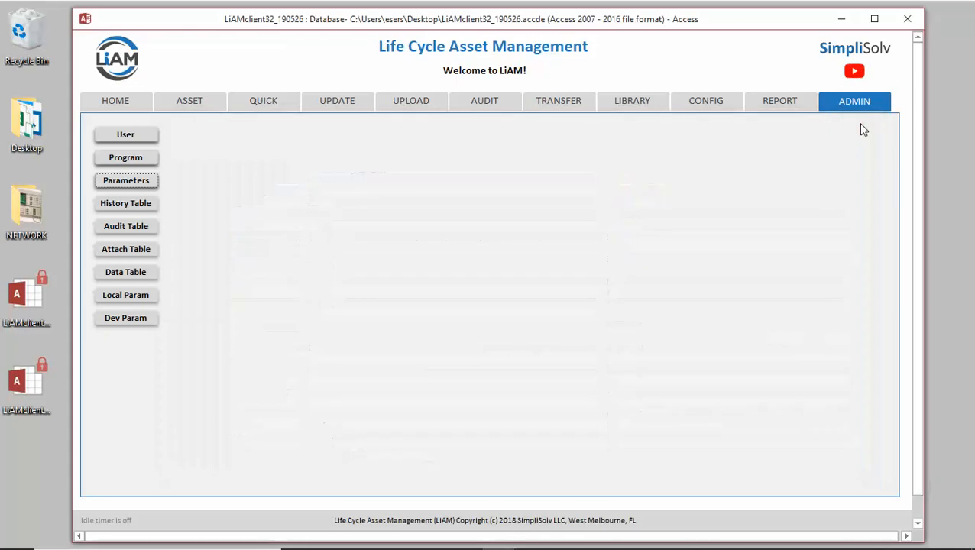
Return to the LiAM home page and minimize the database window.
click(116, 100)
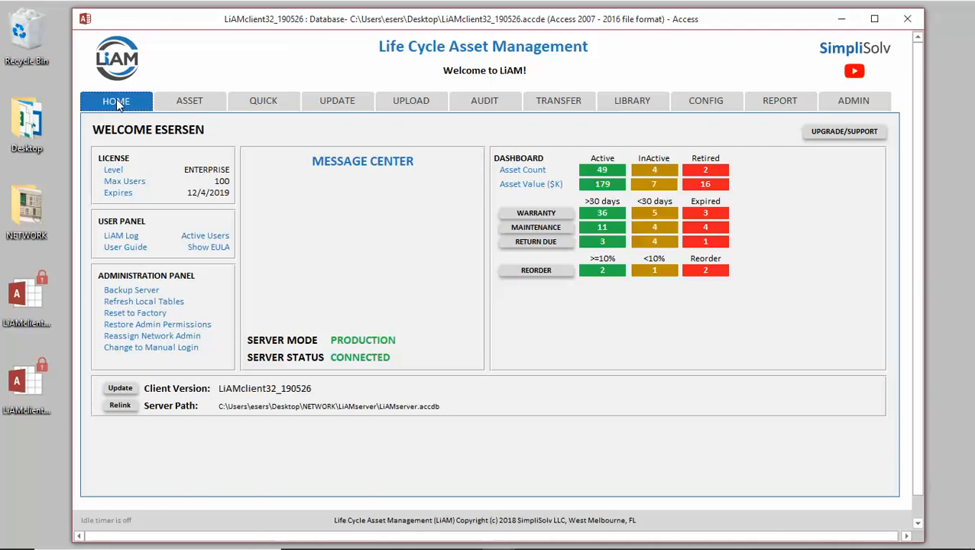
click(847, 21)
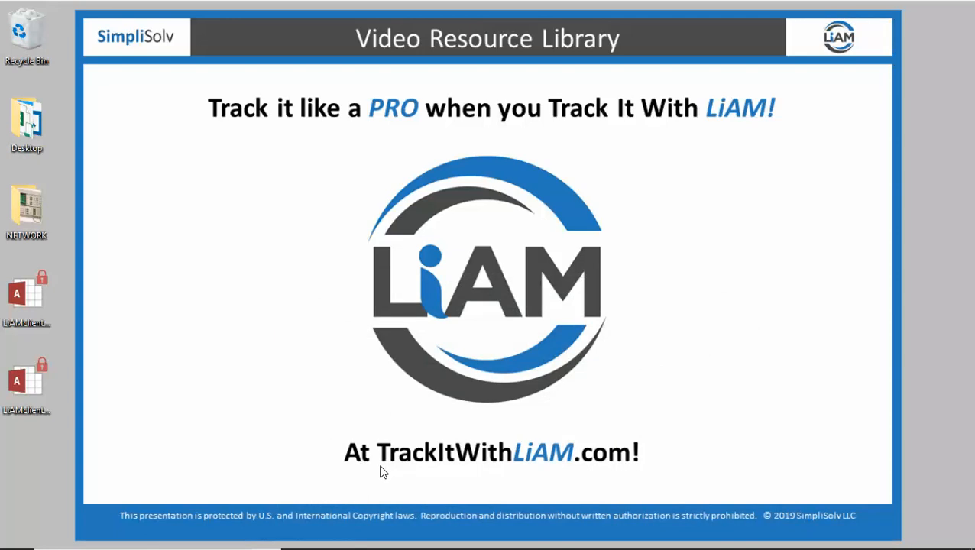